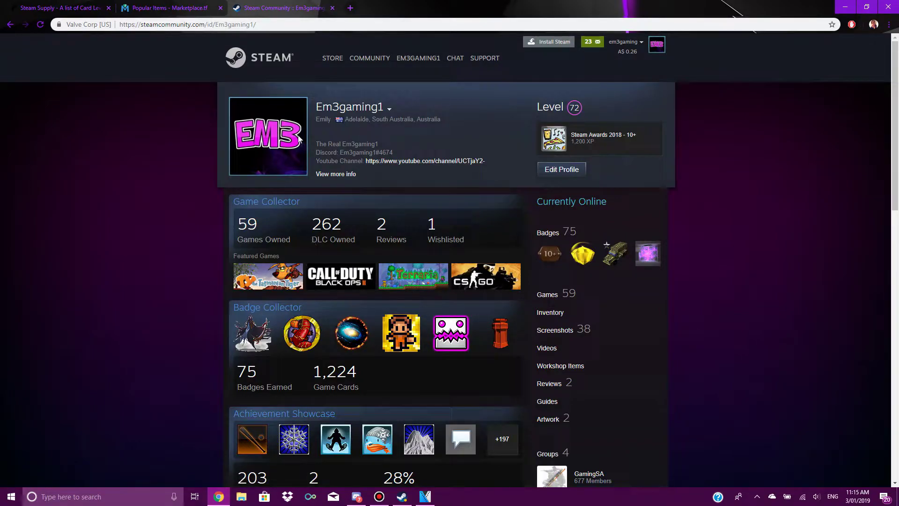
# Add the Optimus Casual LvL Service 15:1 bot as a Steam friend and view its welcome chat
pyautogui.click(91, 5)
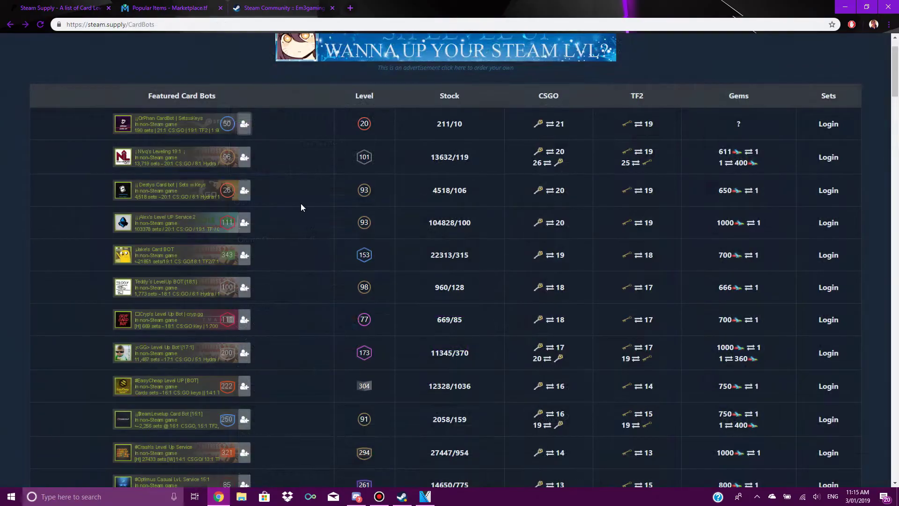
pyautogui.scroll(-2, 272, 181)
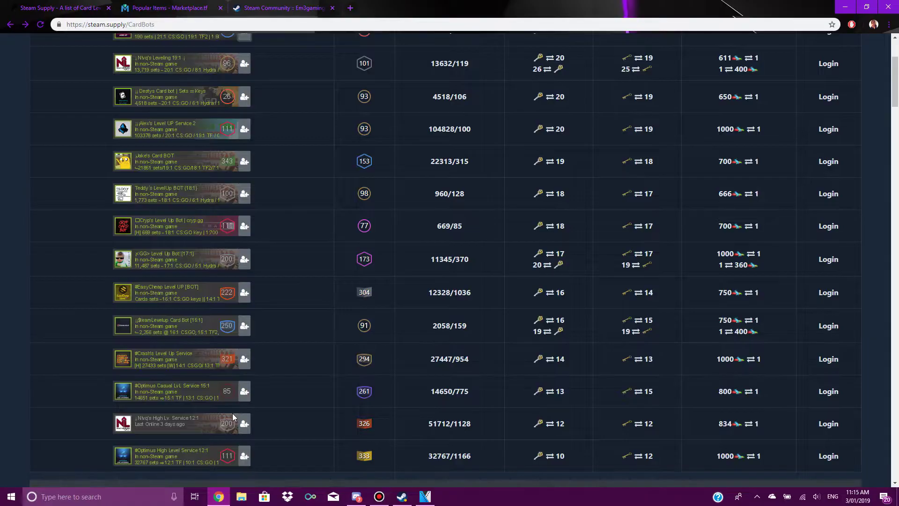
pyautogui.click(244, 392)
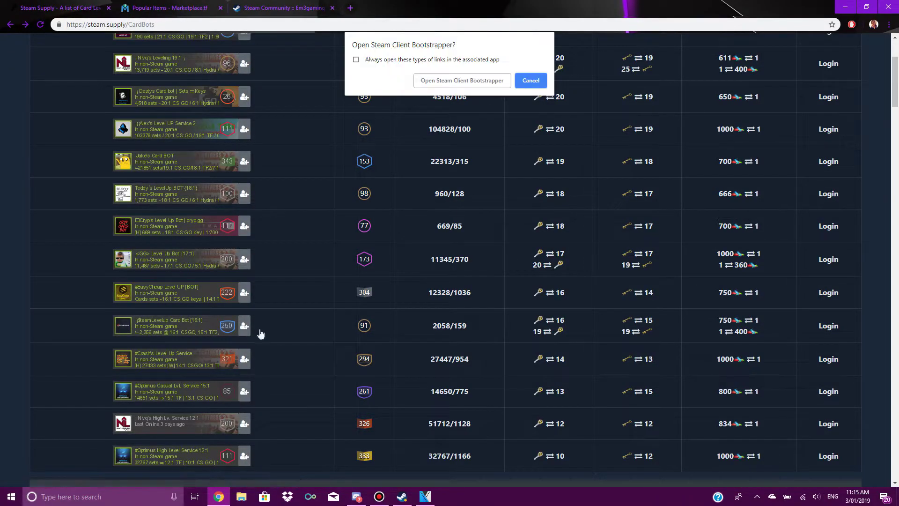
pyautogui.click(461, 82)
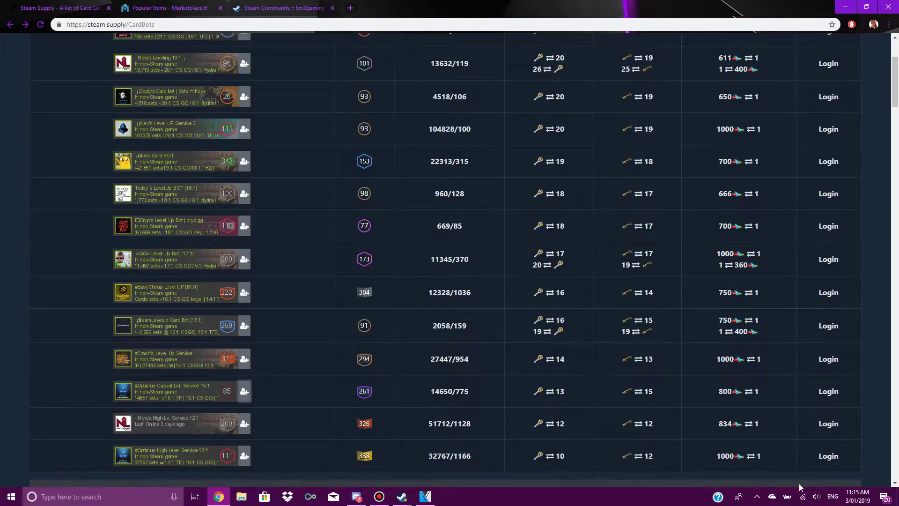
pyautogui.click(834, 469)
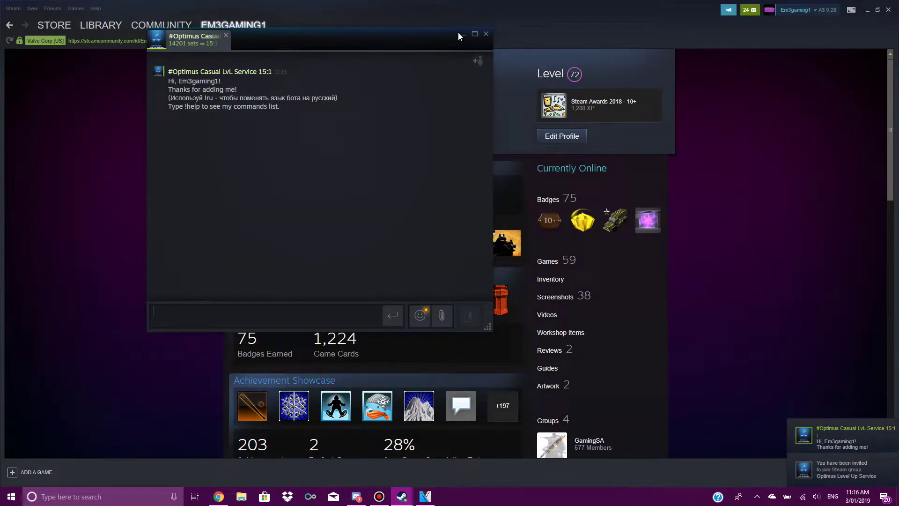
pyautogui.click(463, 35)
# Add 3 Mann Co. Supply Crate Keys at $1.77 each to the cart and view the $5.31 total
pyautogui.click(867, 10)
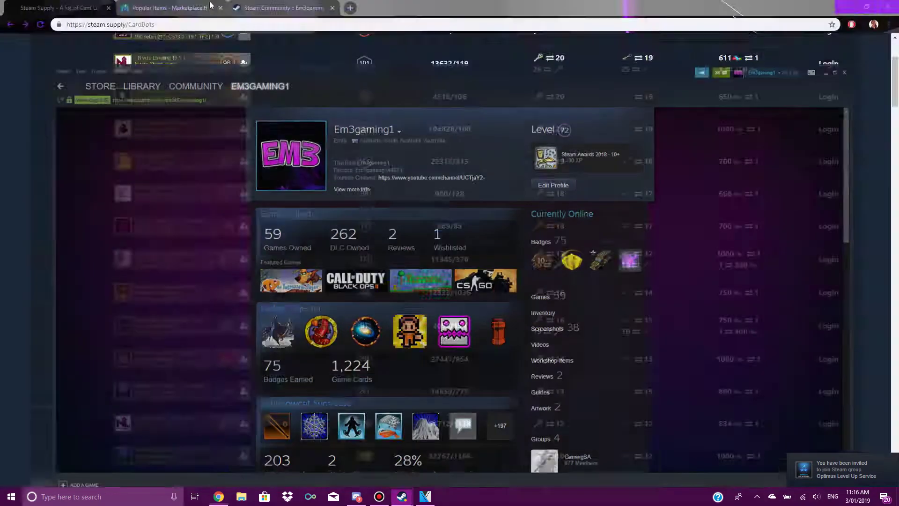
pyautogui.click(186, 8)
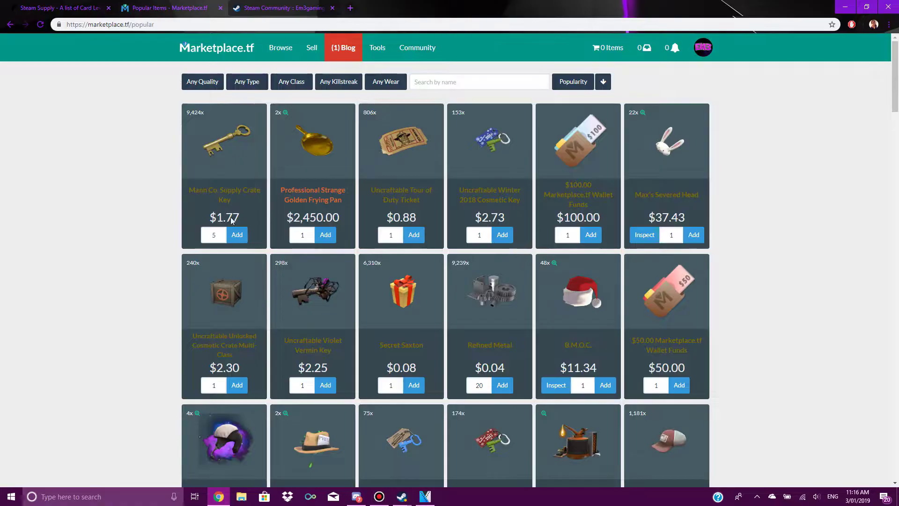
pyautogui.click(214, 235)
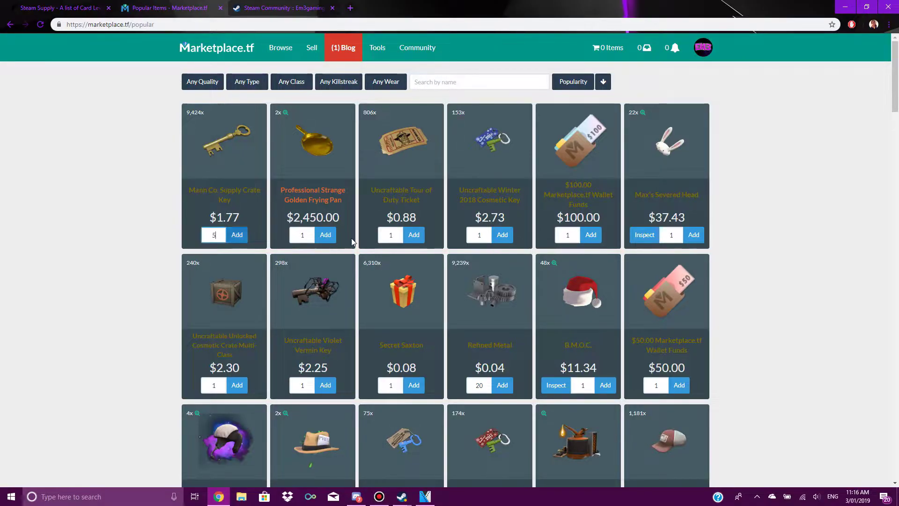
pyautogui.press('BackSpace')
pyautogui.write('3')
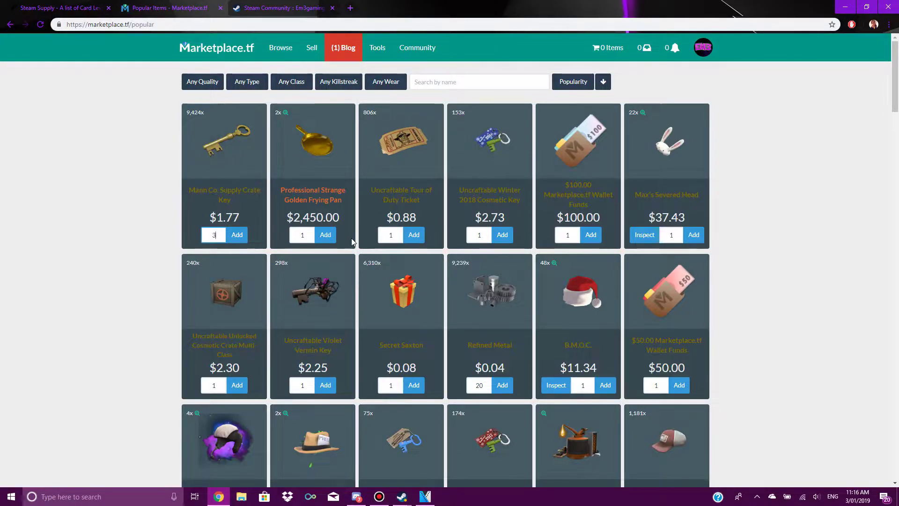
pyautogui.click(237, 235)
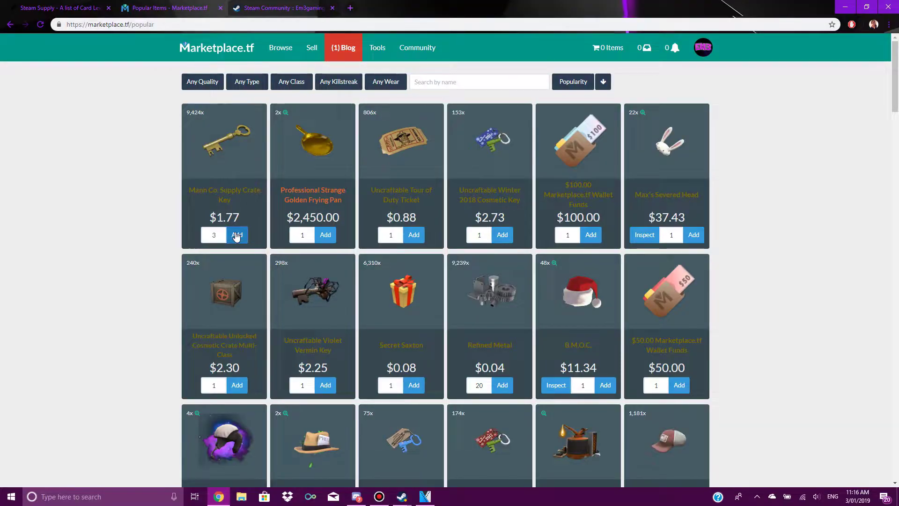
pyautogui.click(602, 48)
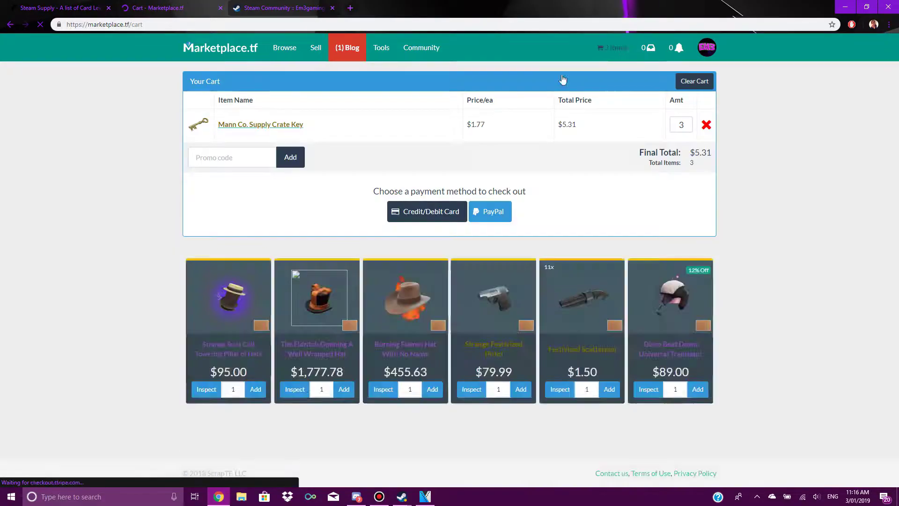
# Choose Credit/Debit Card payment and bring up the card details form
pyautogui.click(400, 218)
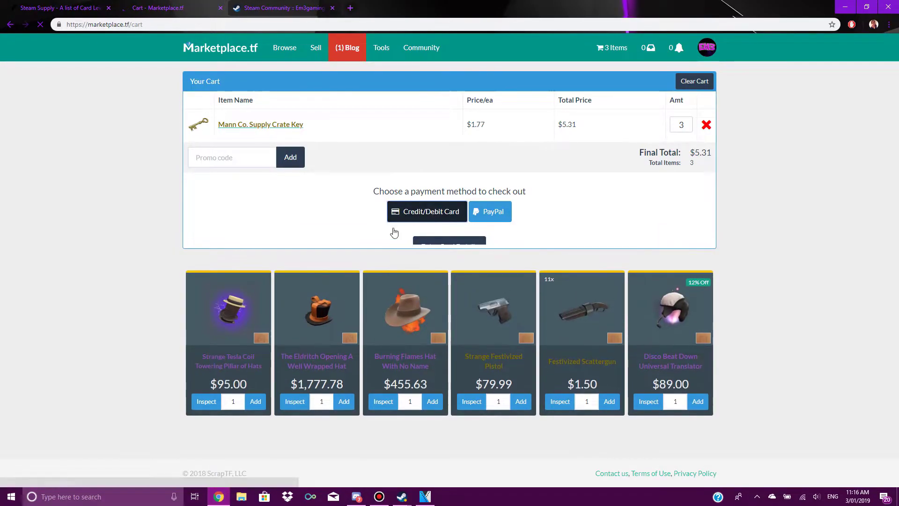
pyautogui.click(443, 252)
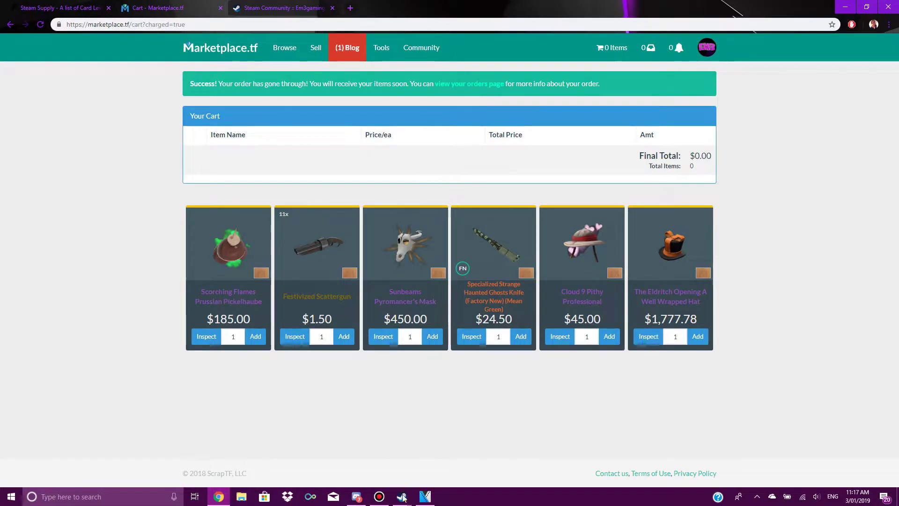
# Confirm the contents of the Marketplace.TF Bot 36 offer and accept the three keys
pyautogui.moveTo(402, 496)
pyautogui.click(365, 452)
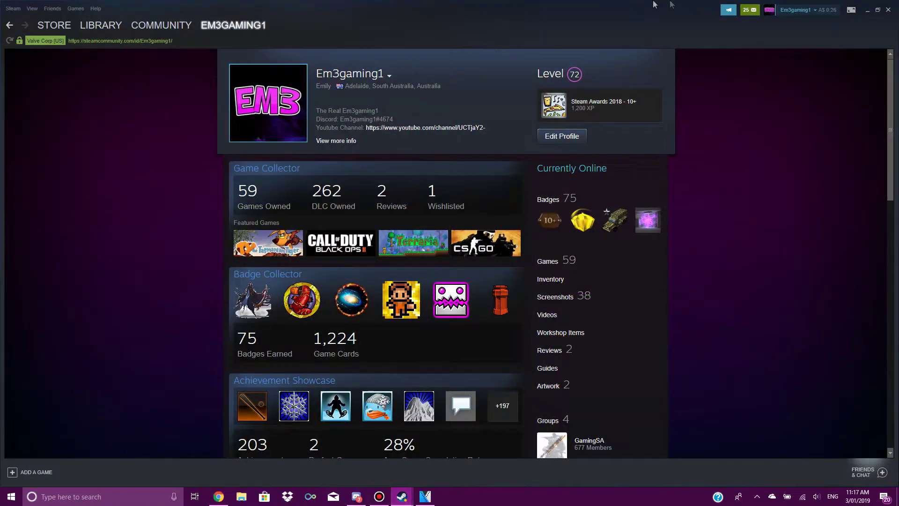
pyautogui.click(756, 9)
pyautogui.click(701, 101)
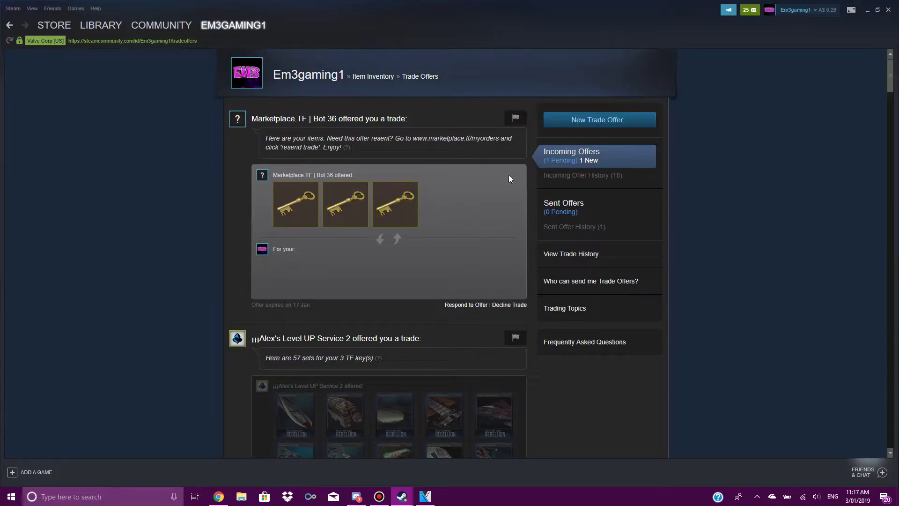
pyautogui.click(460, 310)
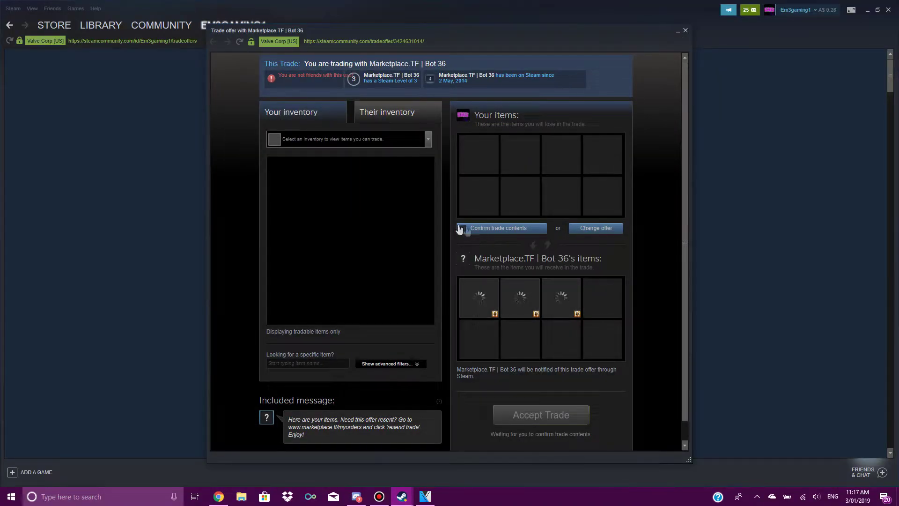
pyautogui.click(464, 228)
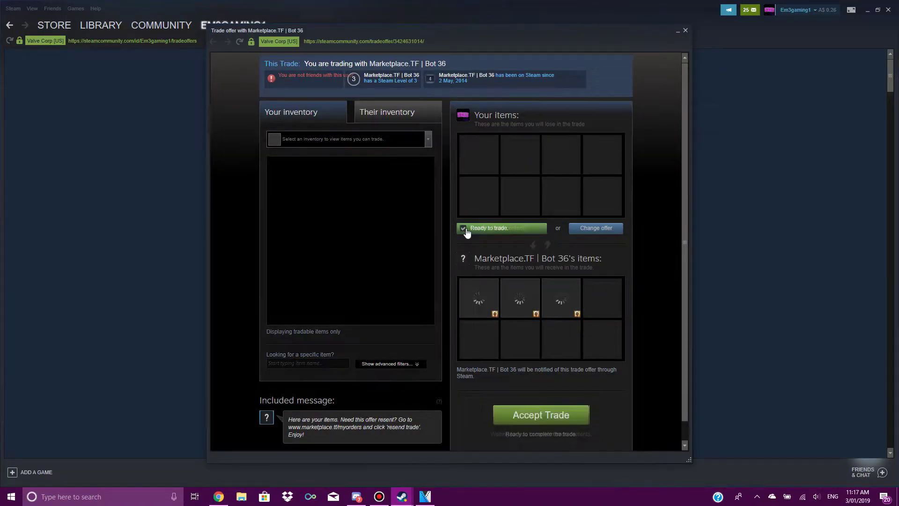
pyautogui.click(542, 416)
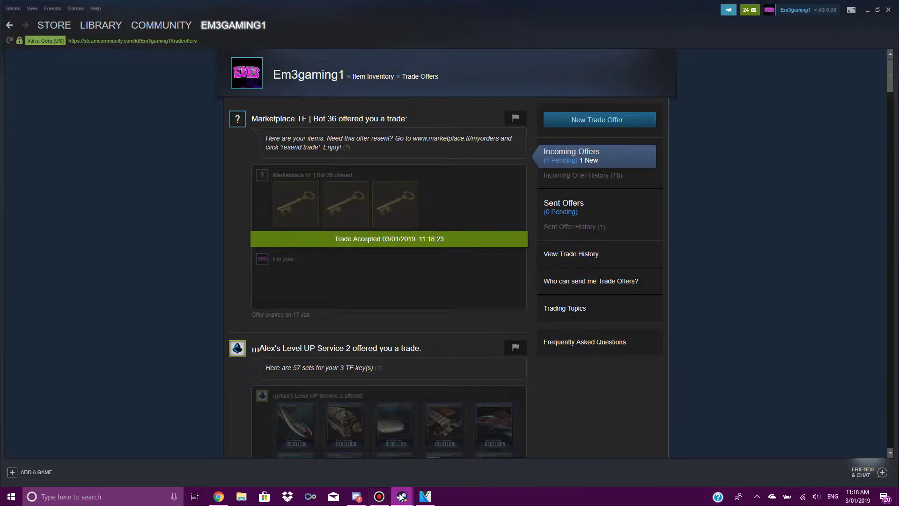
# Send the command '!buytf 3' in the Optimus bot's chat to request card sets for three keys
pyautogui.moveTo(402, 497)
pyautogui.click(435, 467)
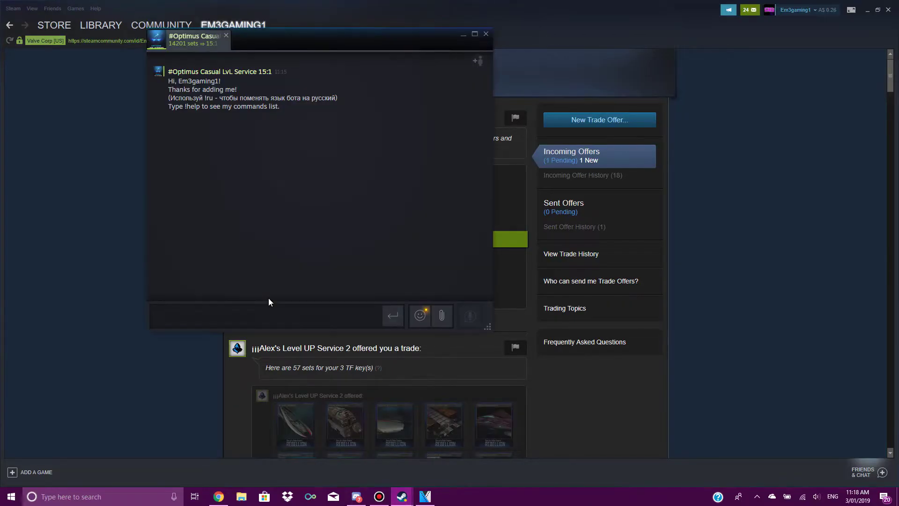
pyautogui.click(257, 308)
pyautogui.write('!')
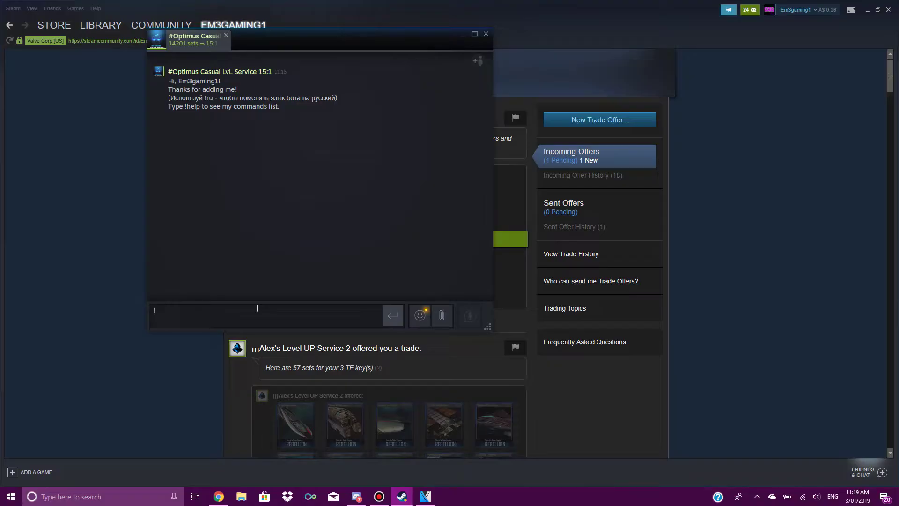
pyautogui.write('tf')
pyautogui.press('BackSpace')
pyautogui.press('BackSpace')
pyautogui.write('!buytf')
pyautogui.write('3')
pyautogui.press('Return')
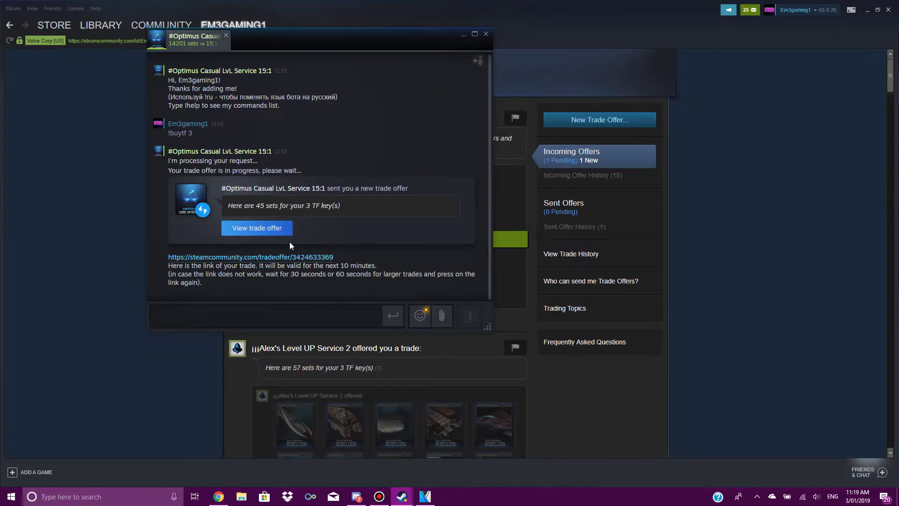
# Confirm the contents of the bot's offer of 45 card sets for 3 keys and accept it
pyautogui.click(242, 229)
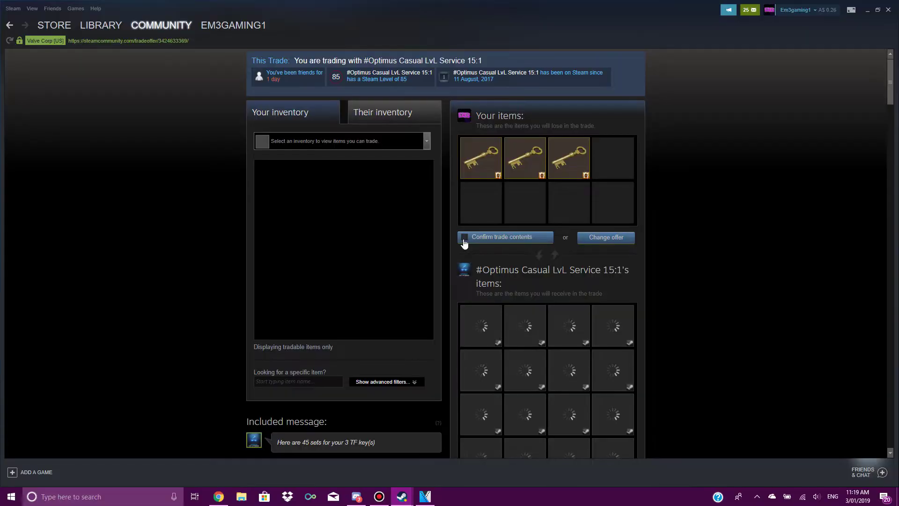
pyautogui.click(464, 240)
pyautogui.scroll(-4, 640, 234)
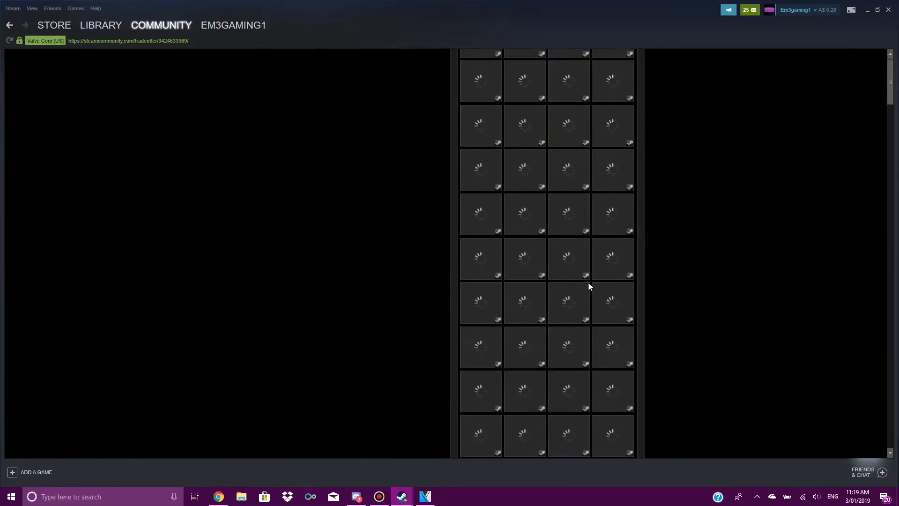
pyautogui.scroll(-10, 588, 281)
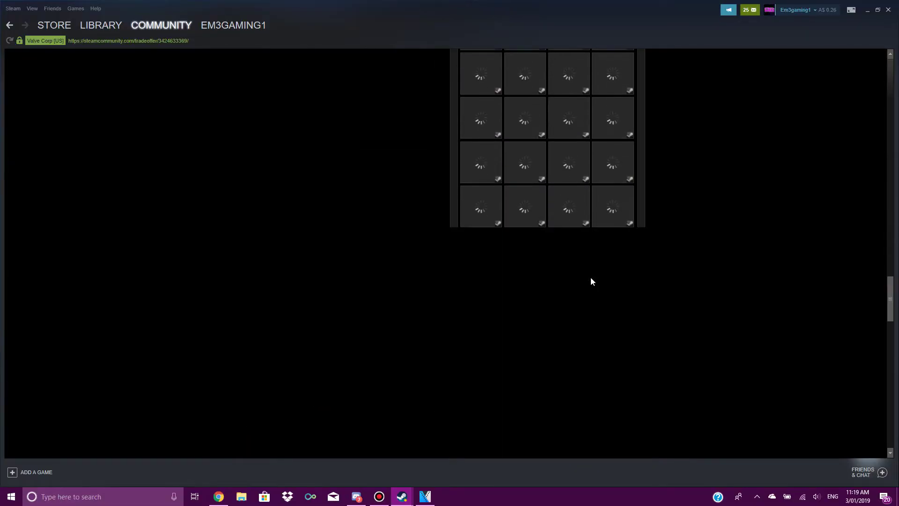
pyautogui.scroll(-5, 585, 290)
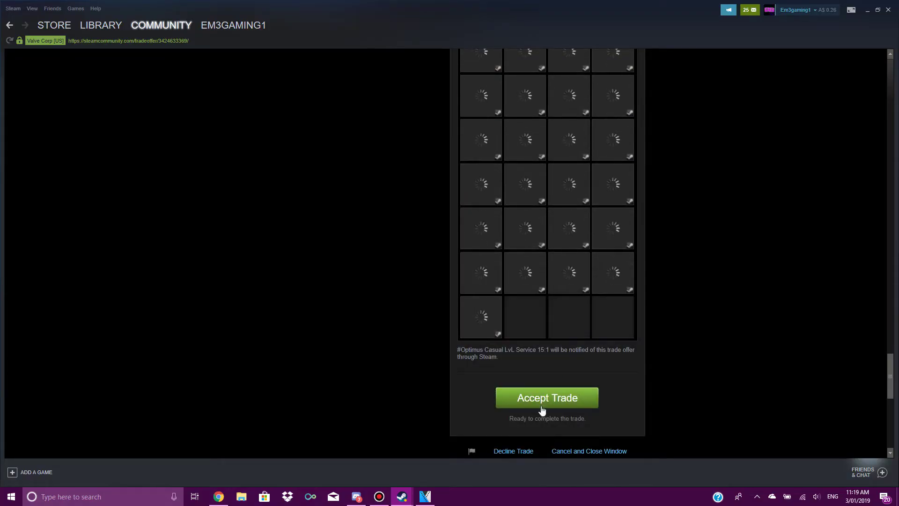
pyautogui.click(527, 398)
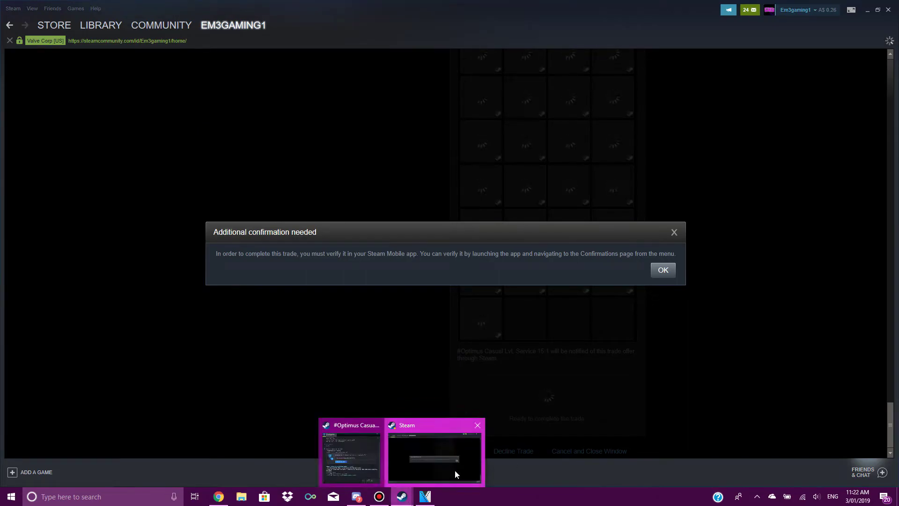
# Read the bot's thanks for trading, then go to Badges from the profile-name menu
pyautogui.moveTo(400, 495)
pyautogui.click(332, 436)
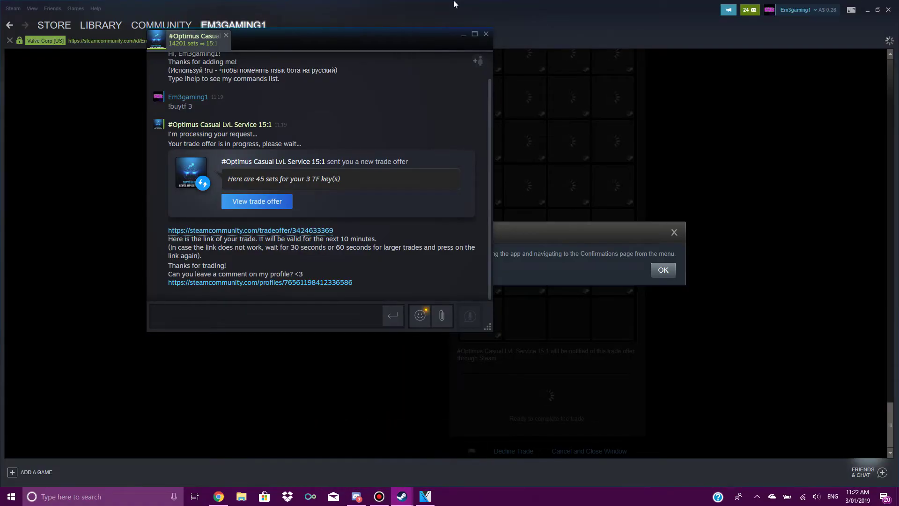
pyautogui.click(314, 27)
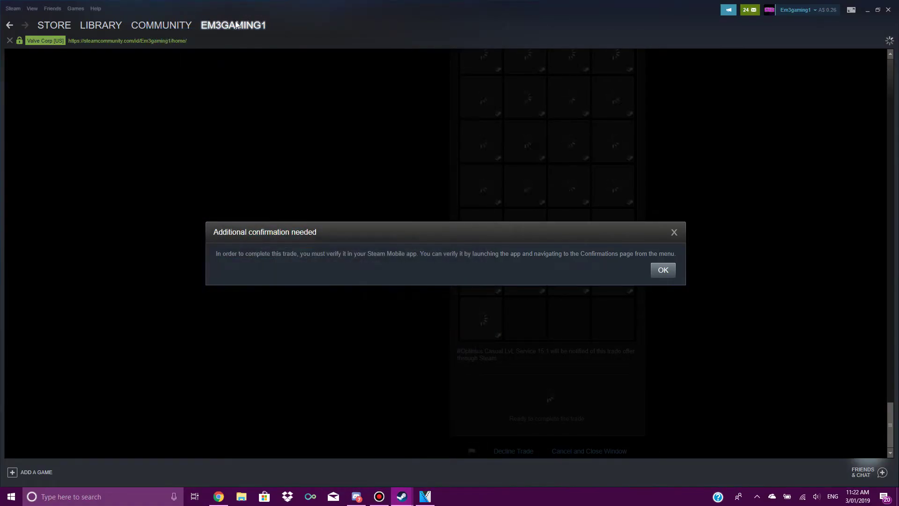
pyautogui.moveTo(234, 25)
pyautogui.click(208, 94)
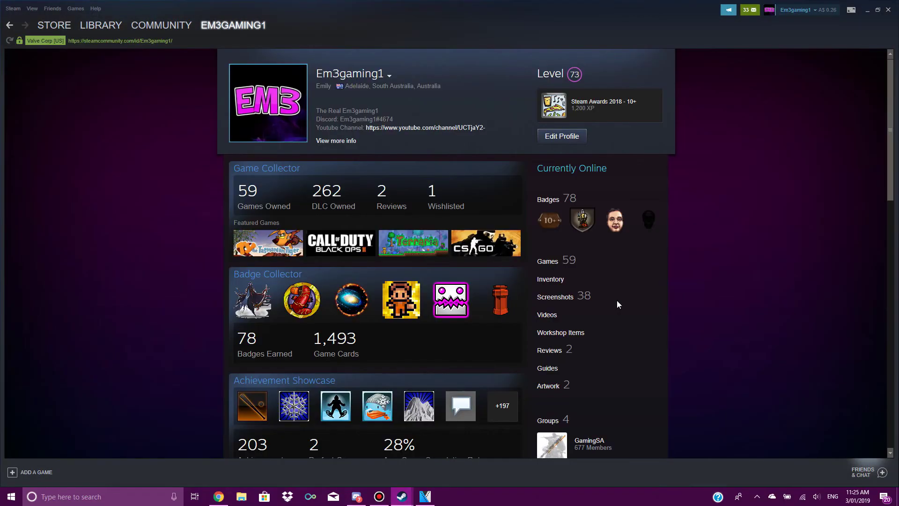
# Open the Badges page at level 73 and review which badges are marked Ready
pyautogui.click(544, 200)
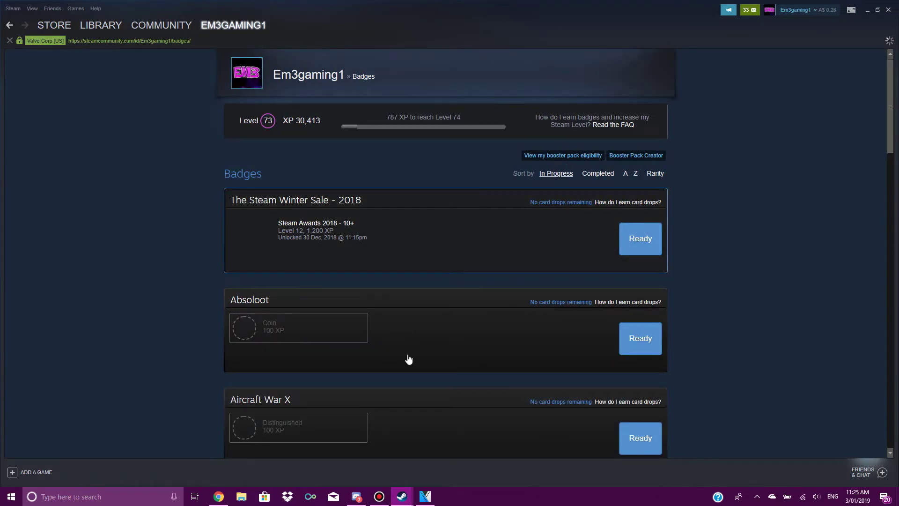
pyautogui.scroll(-3, 707, 303)
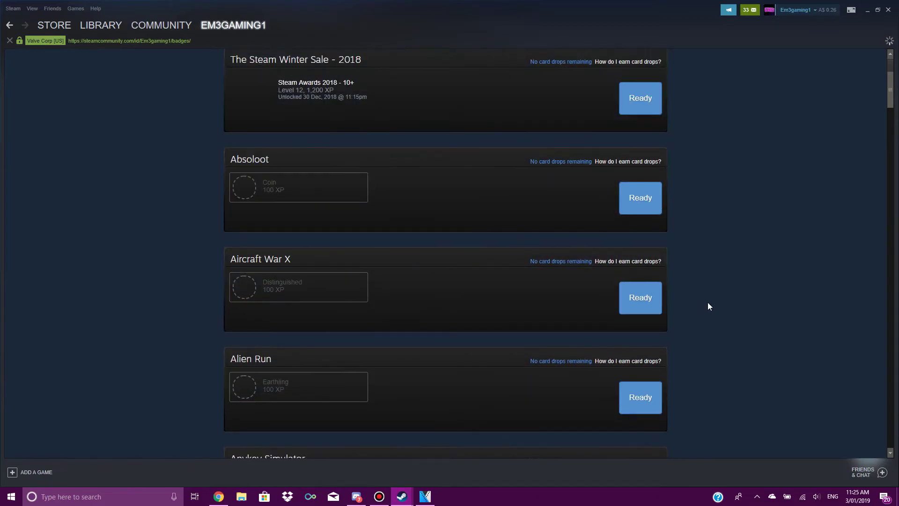
pyautogui.scroll(3, 707, 303)
pyautogui.scroll(-3, 708, 306)
pyautogui.scroll(3, 677, 243)
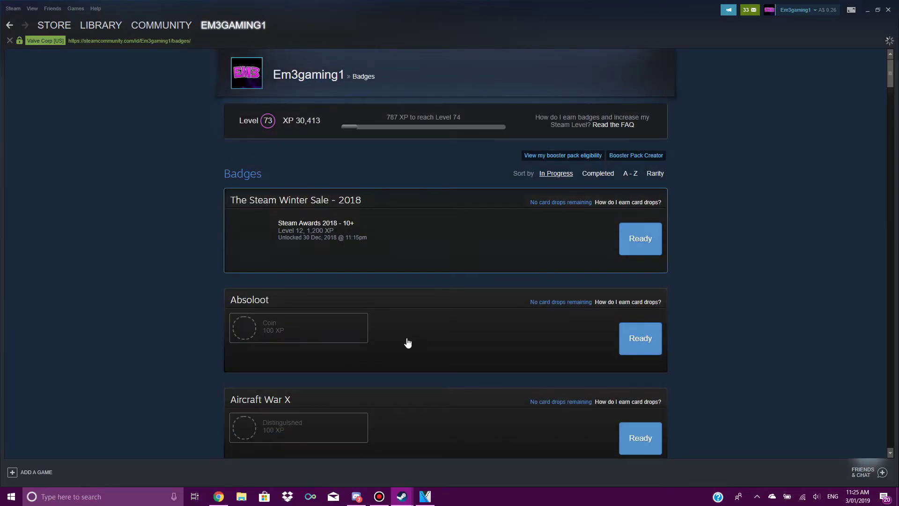
pyautogui.scroll(-4, 724, 280)
pyautogui.scroll(3, 723, 280)
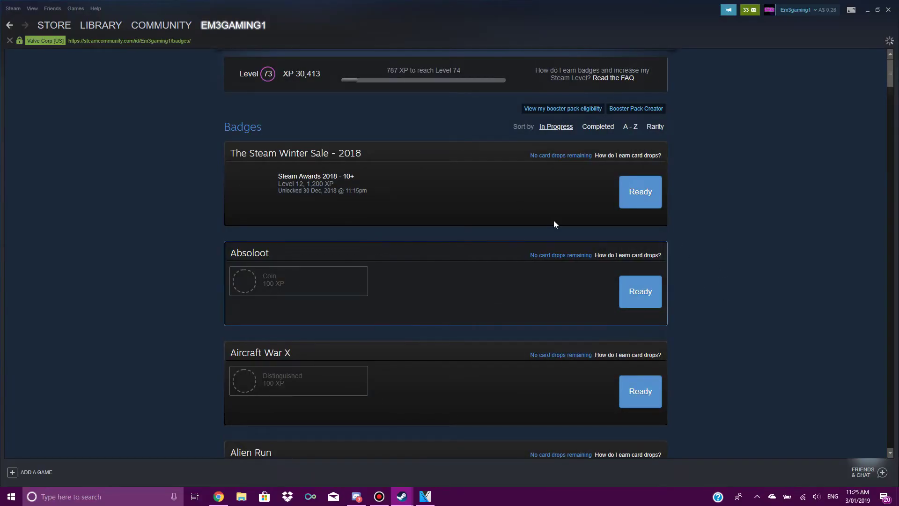
# Craft the Absoloot badge from its Ready card set and close the Badge Crafted summary
pyautogui.click(633, 290)
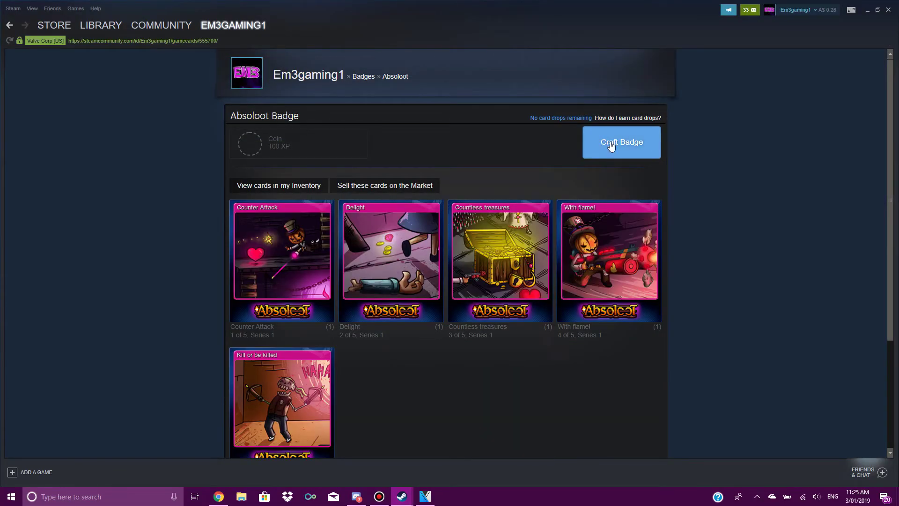
pyautogui.click(614, 143)
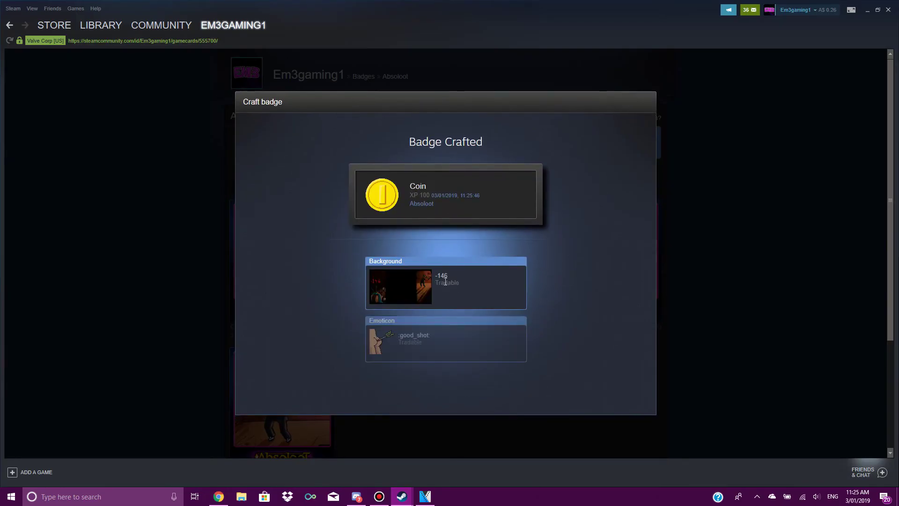
pyautogui.scroll(-1, 537, 294)
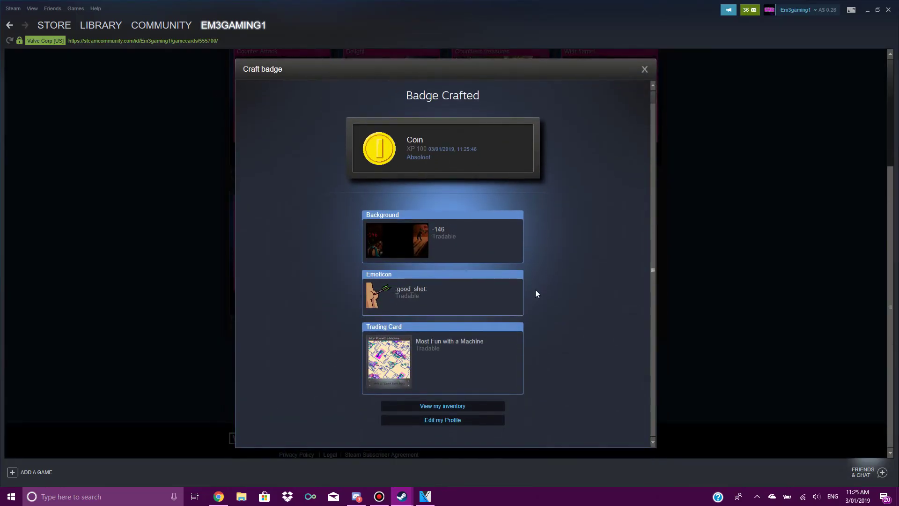
pyautogui.scroll(5, 642, 68)
pyautogui.click(645, 70)
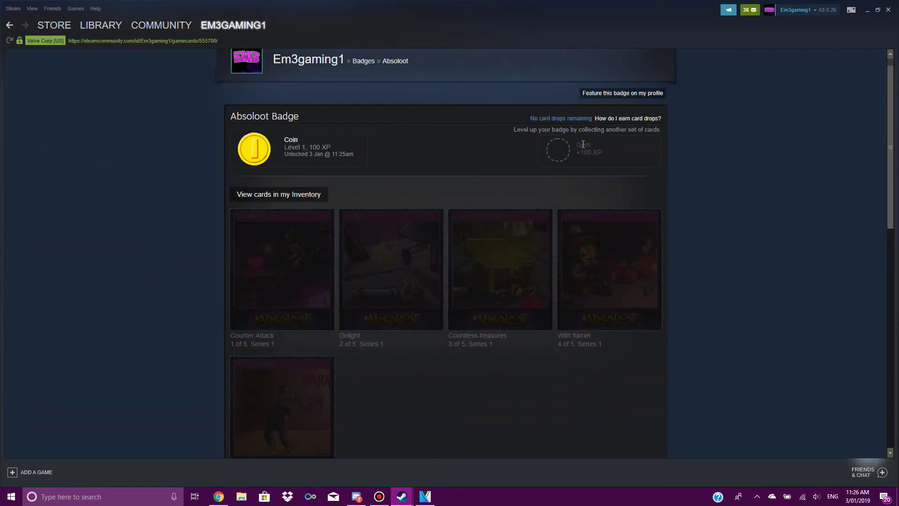
# Choose Profile from the profile-name menu to return to the profile page
pyautogui.moveTo(228, 24)
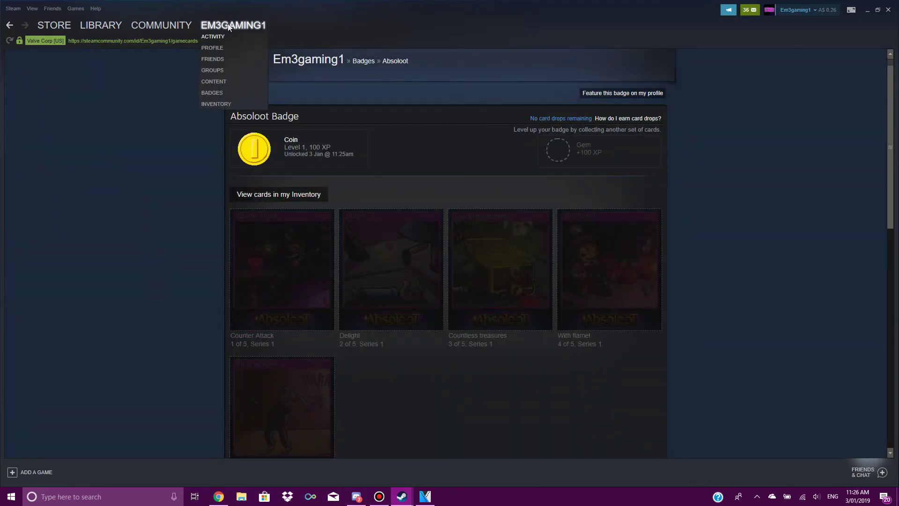
pyautogui.click(211, 48)
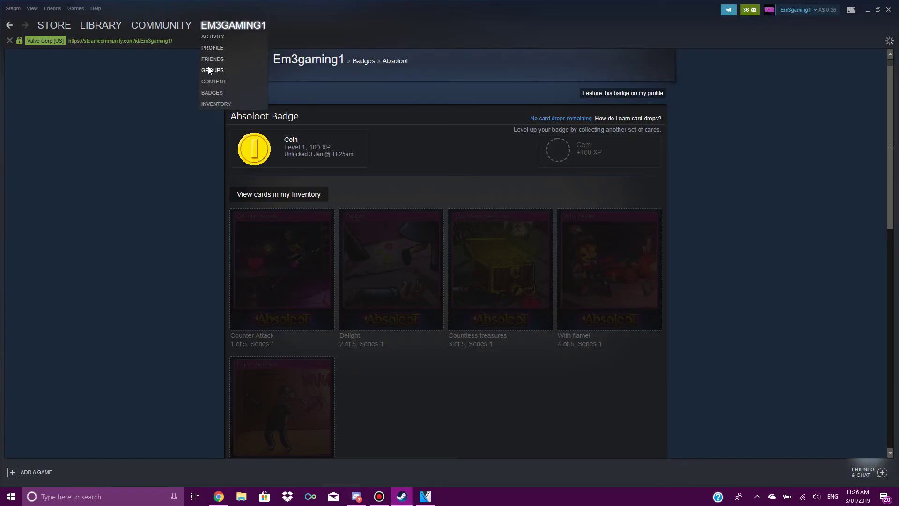